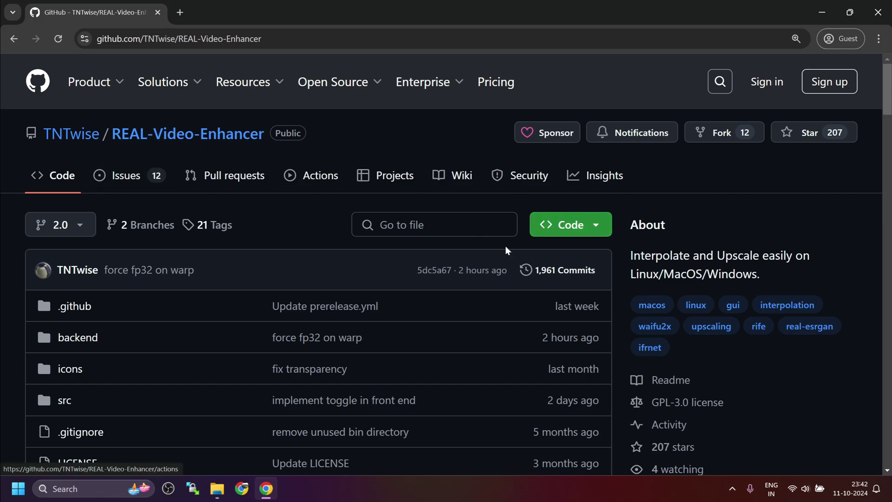
pyautogui.scroll(-2, 506, 251)
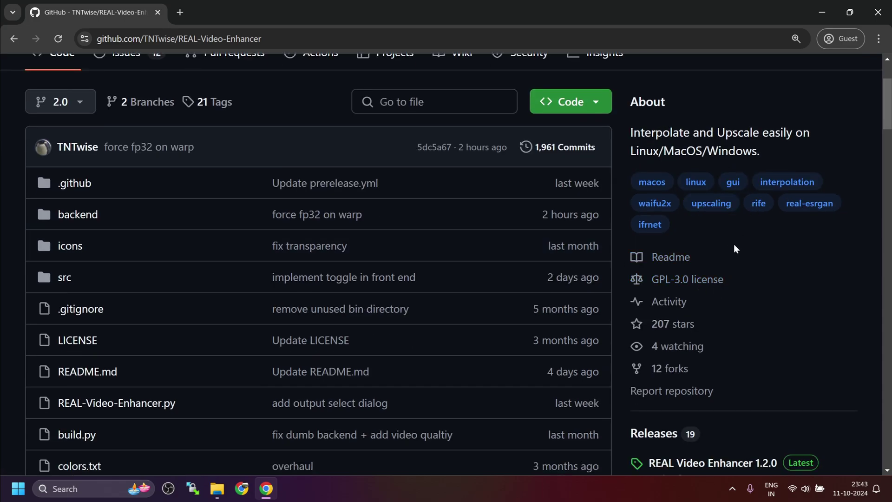
pyautogui.scroll(-3, 517, 229)
pyautogui.scroll(6, 512, 209)
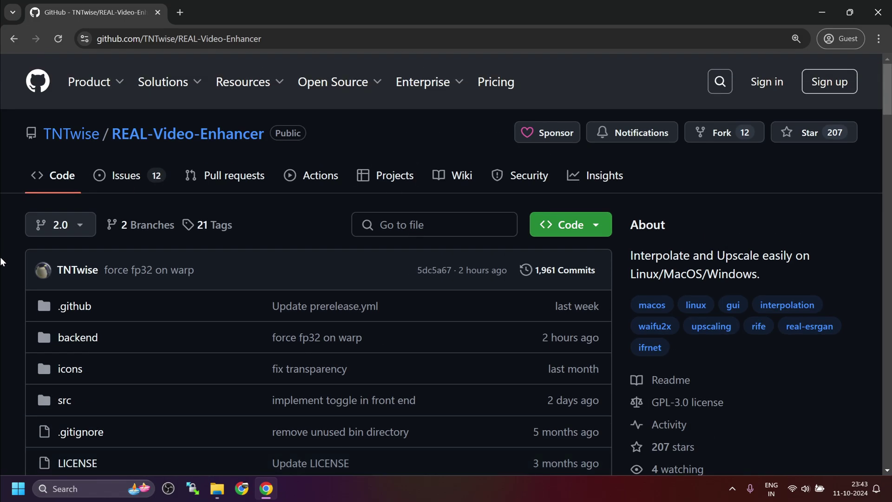
pyautogui.scroll(-12, 3, 262)
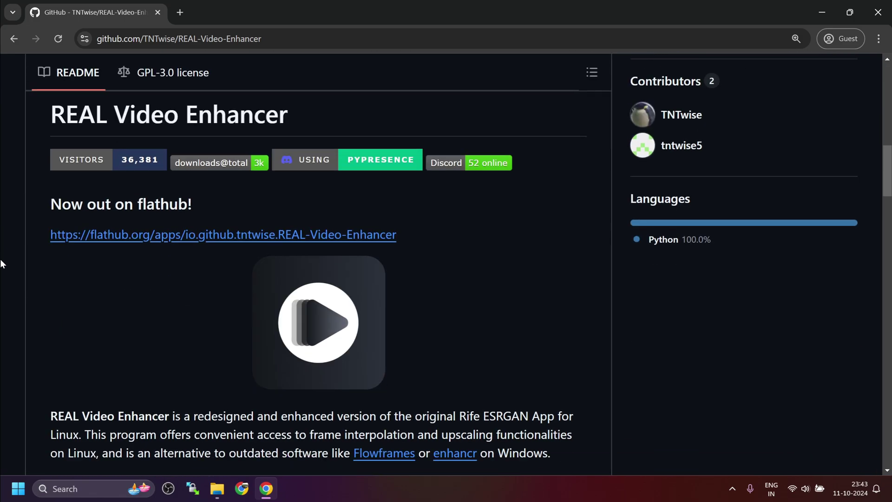
pyautogui.scroll(7, 2, 264)
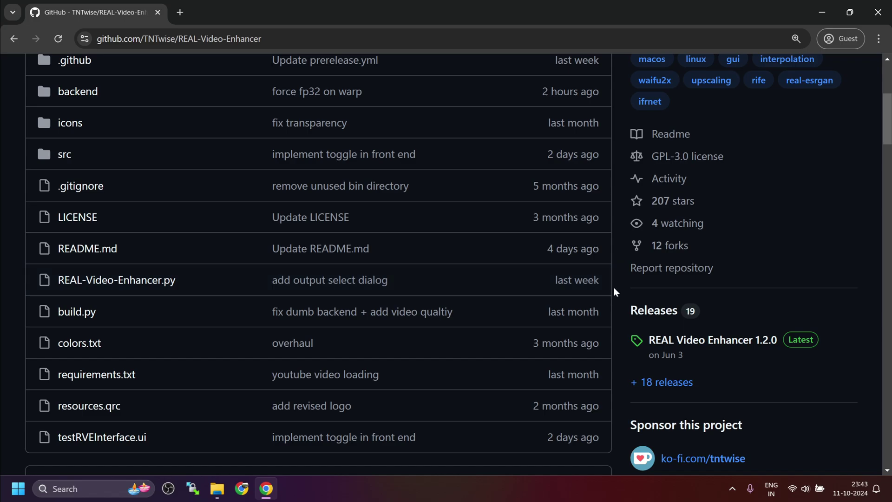
# Step: Open the Releases page and expand the 2.0 Alpha 3 assets listing 2.0-Windows.zip and 2.0-Linux.zip
pyautogui.click(663, 317)
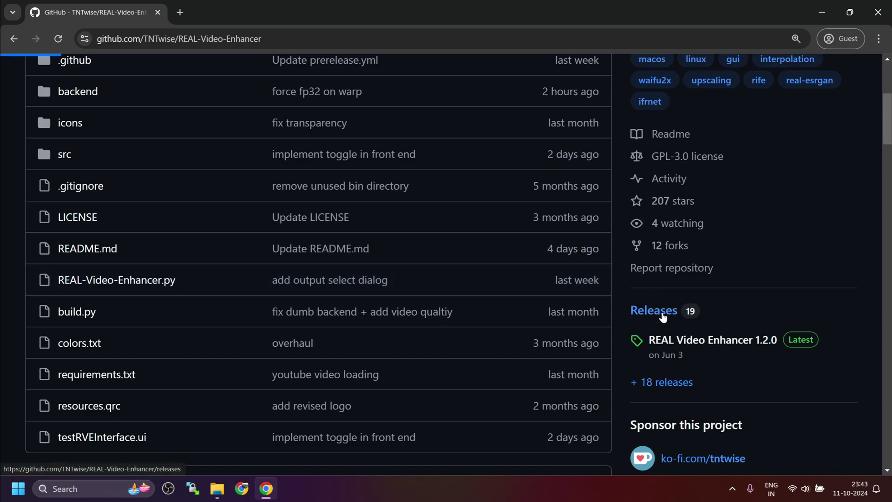
pyautogui.scroll(-3, 503, 243)
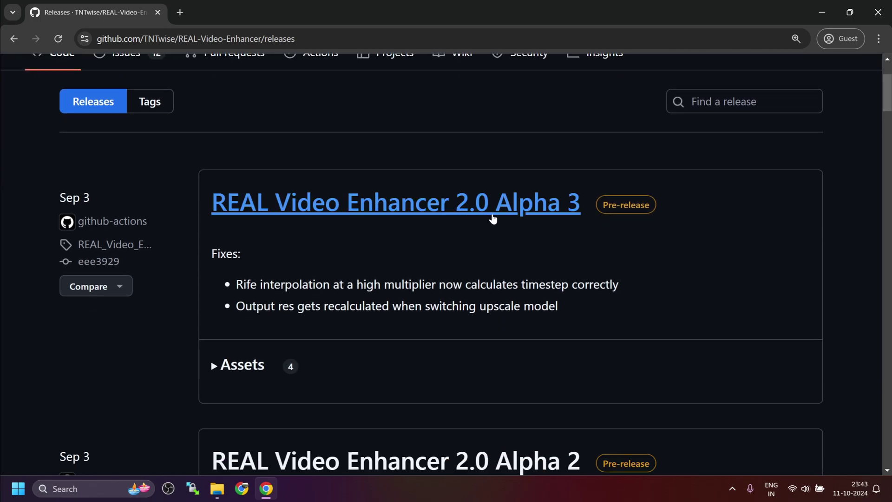
pyautogui.scroll(-10, 548, 269)
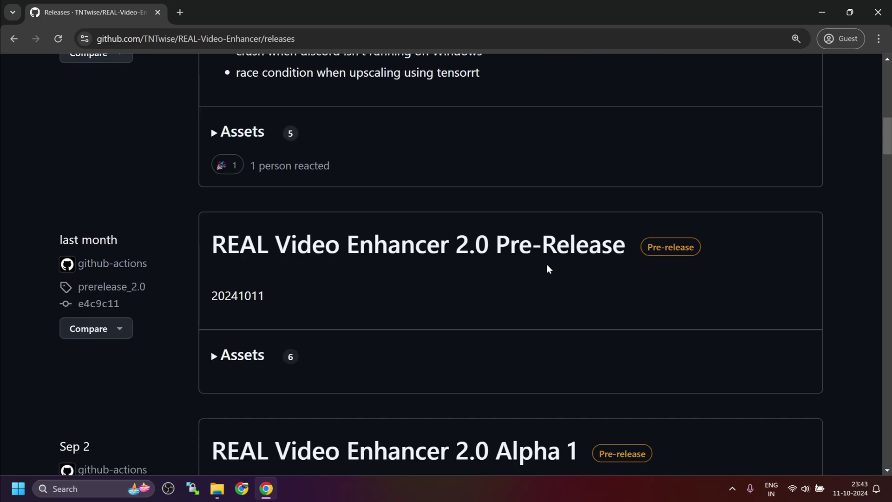
pyautogui.scroll(-15, 547, 268)
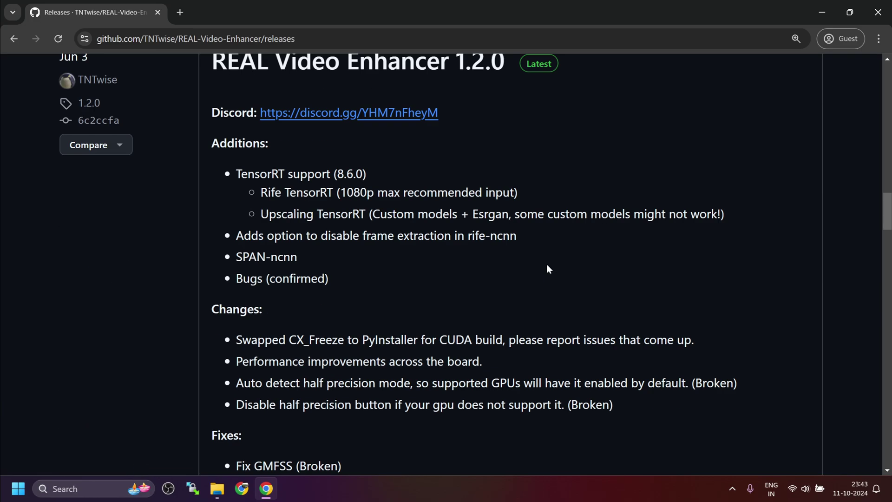
pyautogui.scroll(3, 547, 268)
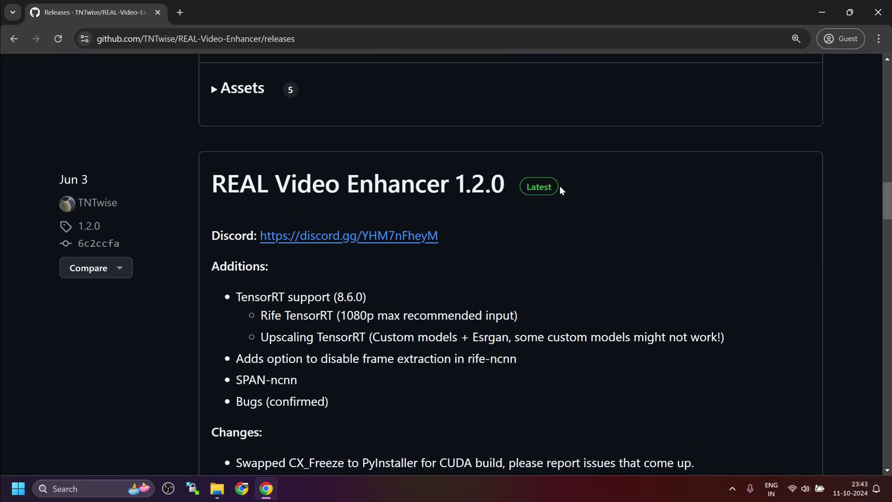
pyautogui.scroll(5, 496, 307)
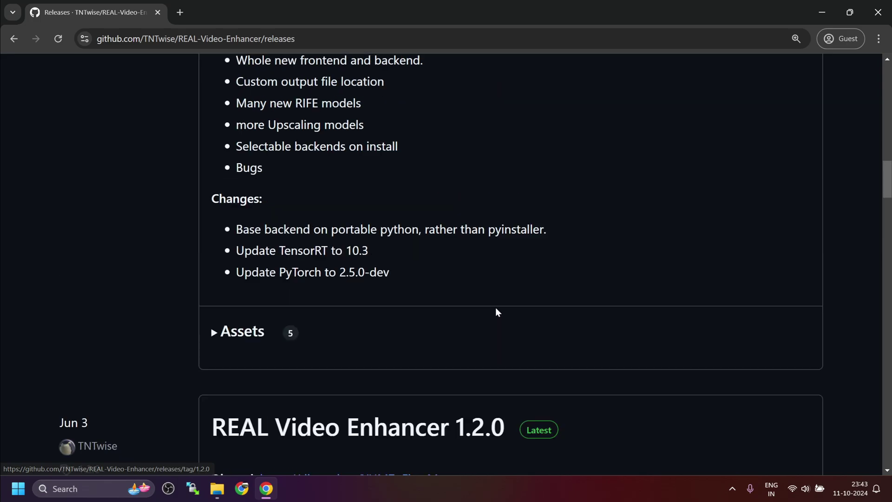
pyautogui.scroll(15, 491, 306)
pyautogui.scroll(-1, 409, 278)
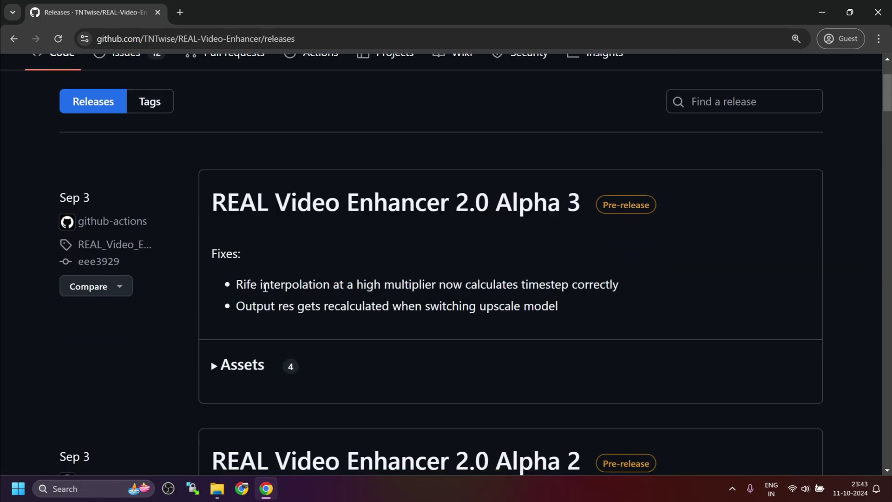
pyautogui.click(232, 368)
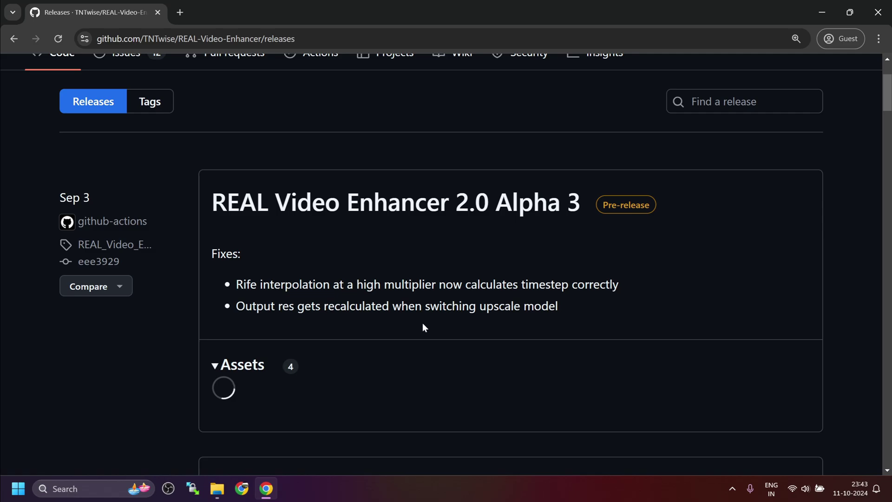
pyautogui.scroll(-2, 436, 319)
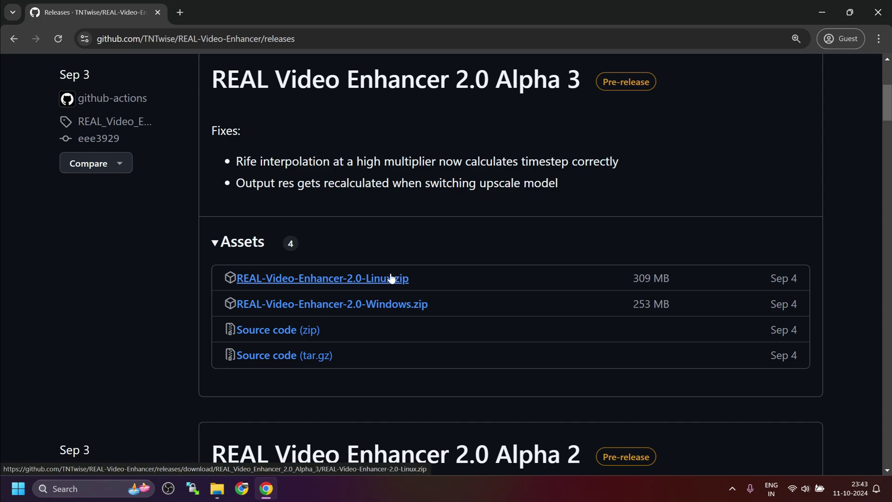
# Step: Switch to File Explorer and view the 7-Zip options for the Windows zip archive
pyautogui.hotkey('alt', 'Tab')
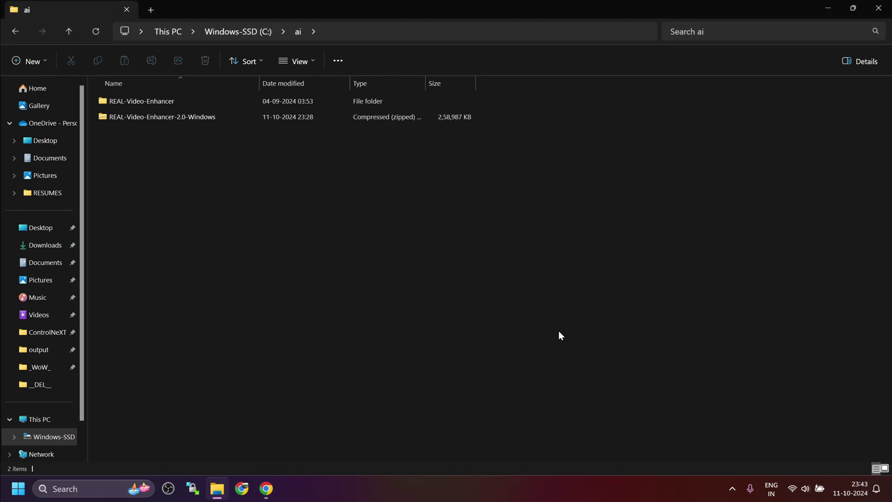
pyautogui.click(154, 117)
pyautogui.rightClick(153, 117)
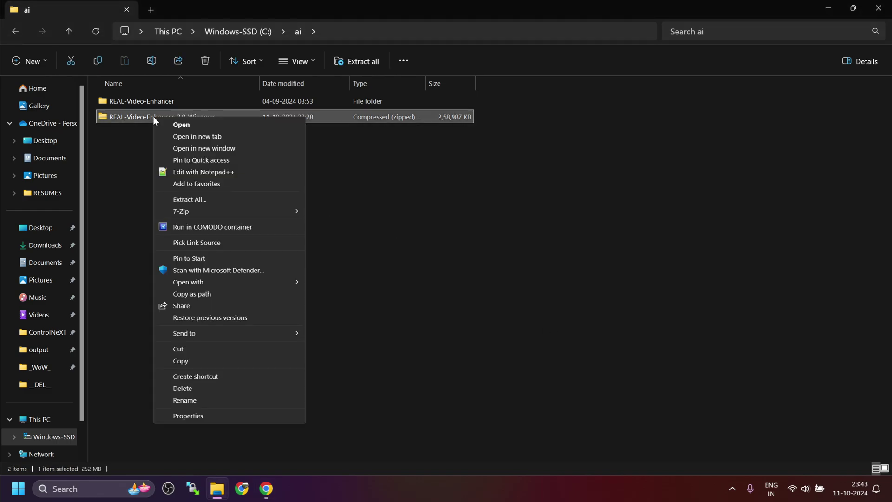
pyautogui.moveTo(266, 210)
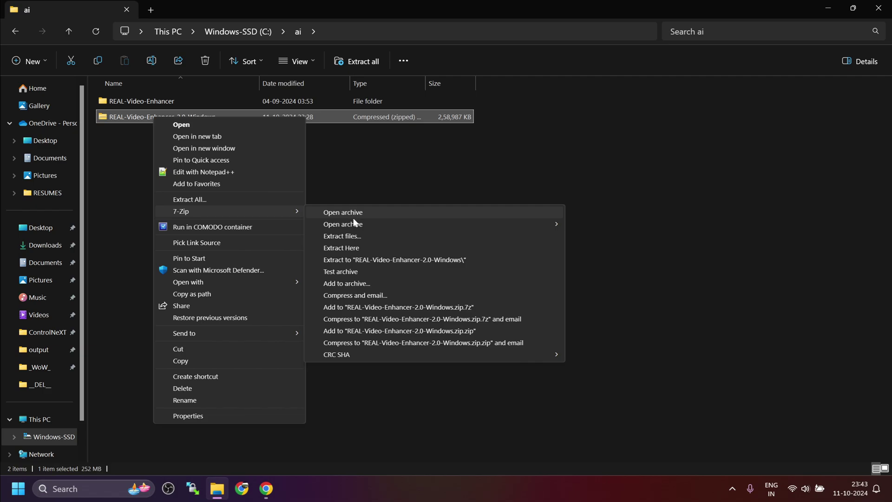
# Step: Open the extracted REAL-Video-Enhancer folder in C:\ai and select the application
pyautogui.click(110, 101)
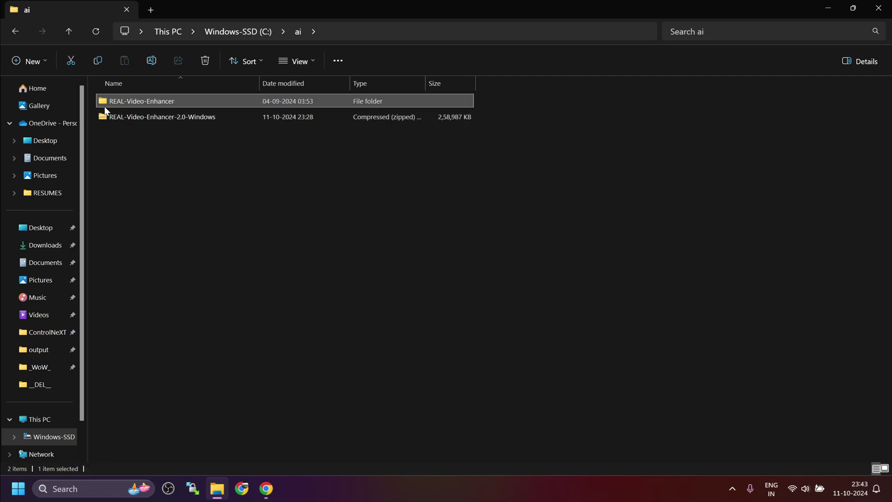
pyautogui.doubleClick(150, 101)
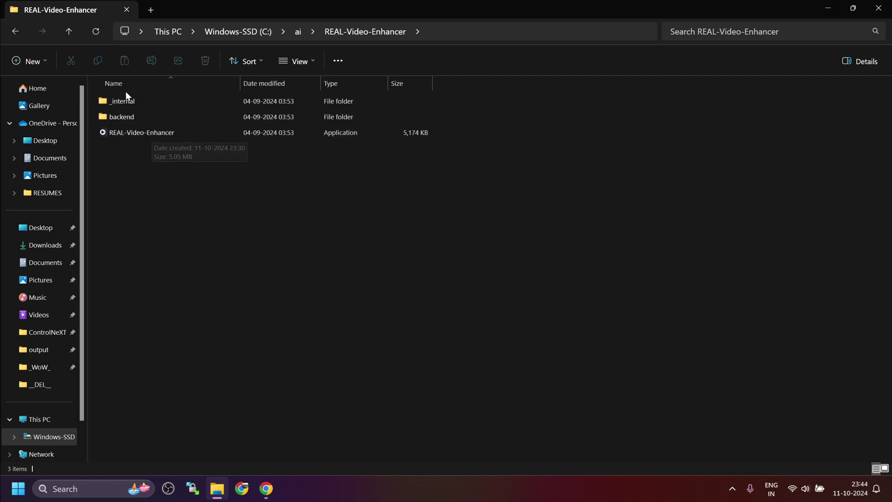
pyautogui.click(148, 133)
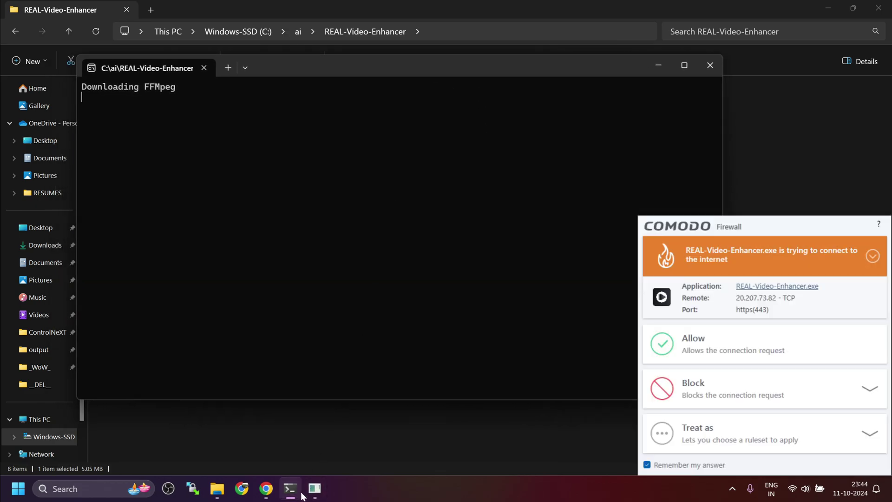
# Step: Bring the first-run download window forward and allow the app through the Comodo firewall
pyautogui.click(315, 488)
pyautogui.click(664, 341)
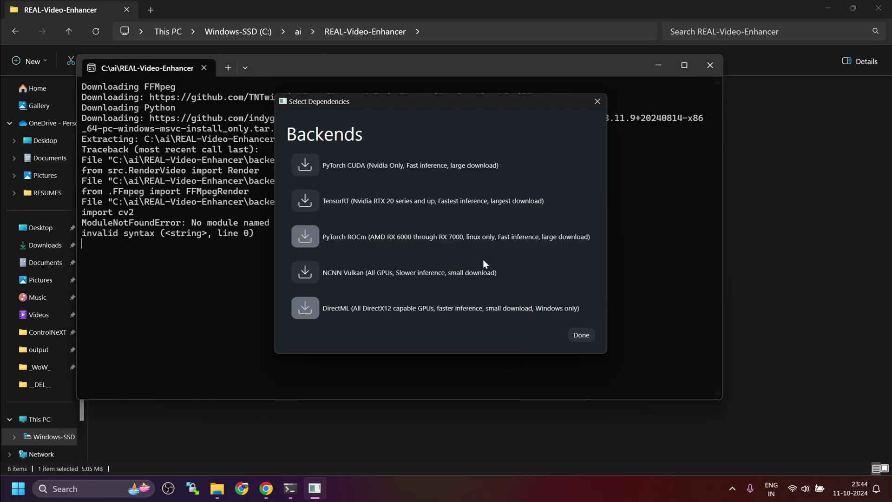
# Step: Choose the PyTorch CUDA backend, allow internet access, and confirm with Done to start setup
pyautogui.moveTo(364, 101); pyautogui.dragTo(367, 101)
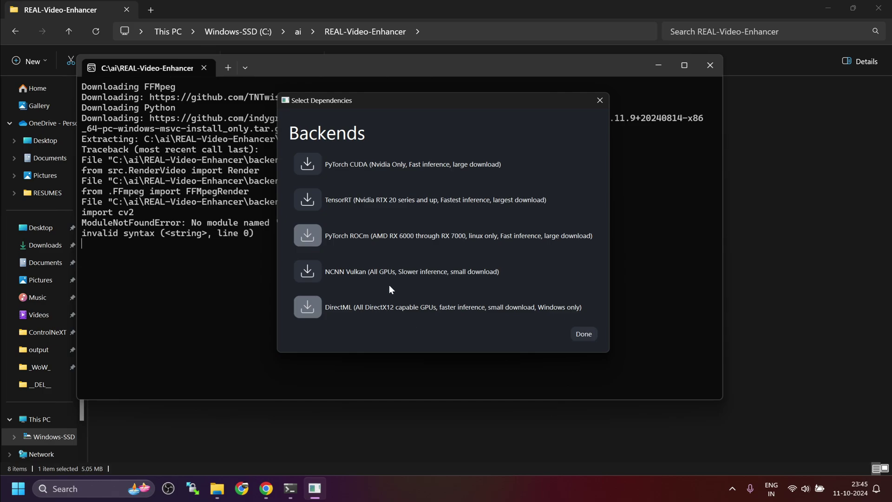
pyautogui.click(312, 163)
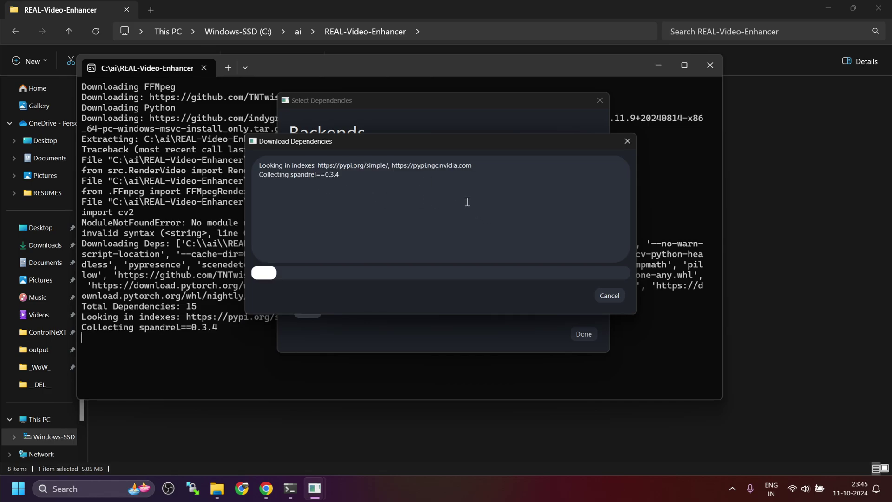
pyautogui.click(697, 339)
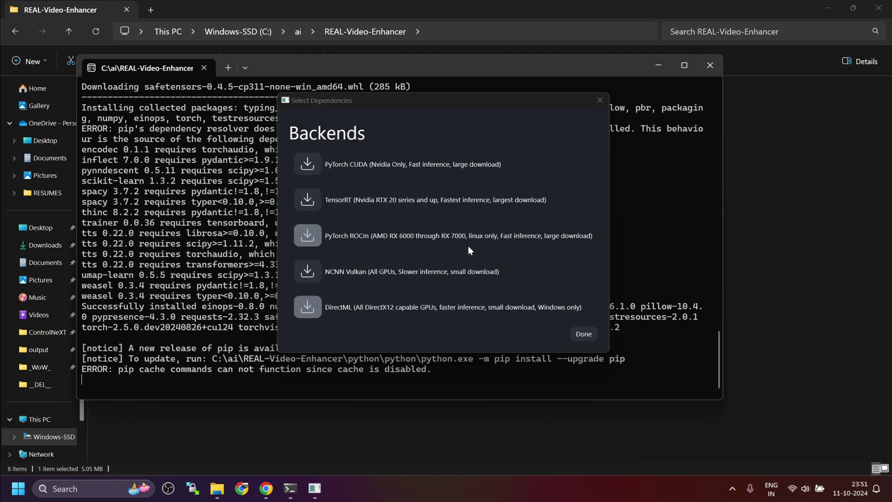
pyautogui.click(582, 338)
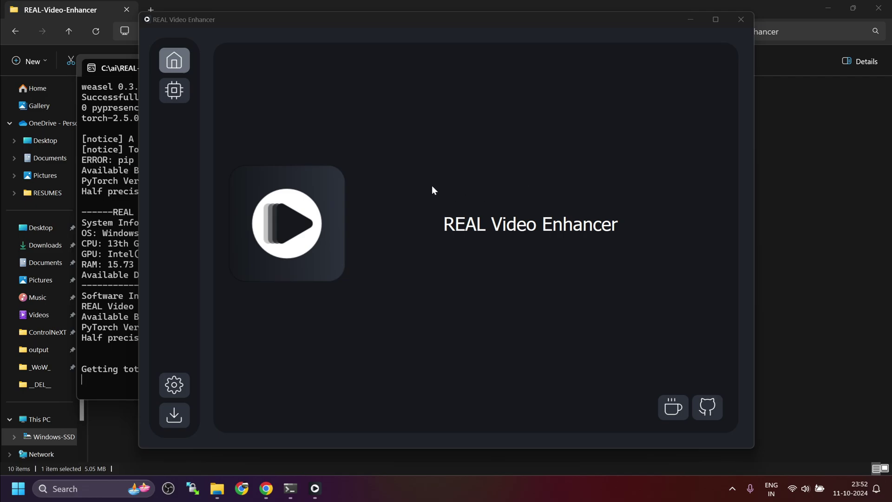
# Step: On the processing page, keep pytorch backend, Interpolate method and the RIFE 4.22-lite model
pyautogui.click(175, 96)
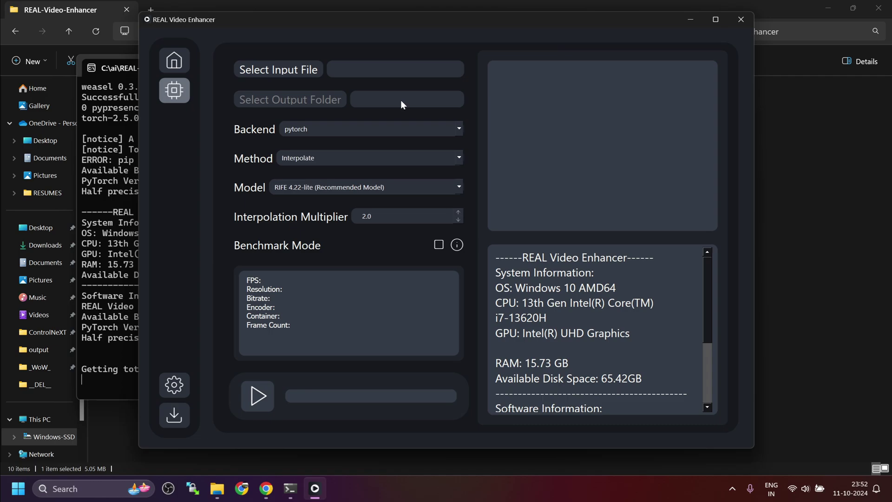
pyautogui.click(322, 129)
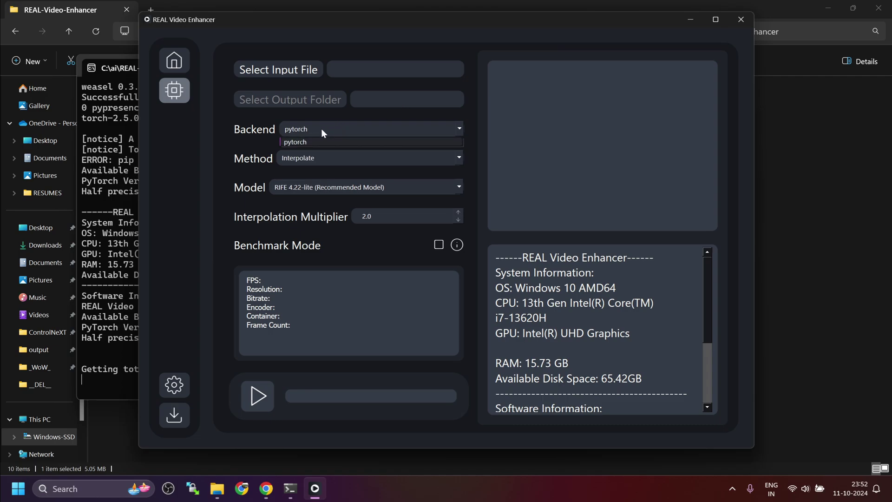
pyautogui.click(291, 126)
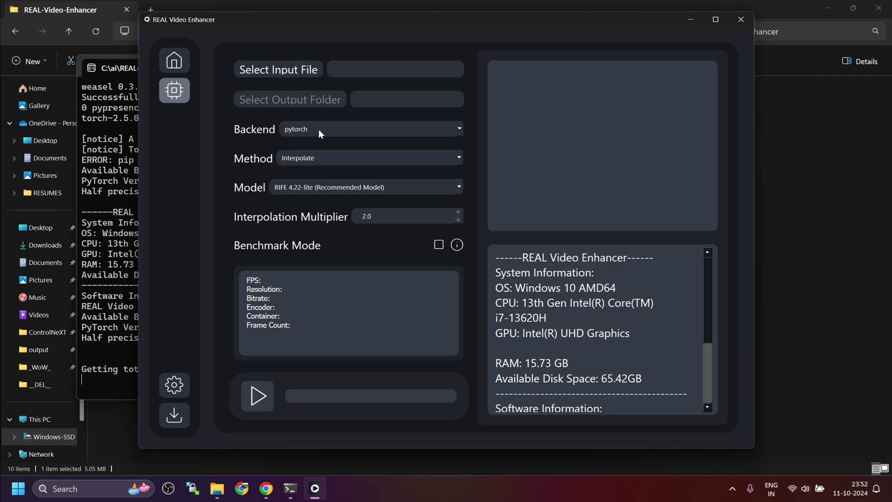
pyautogui.click(314, 159)
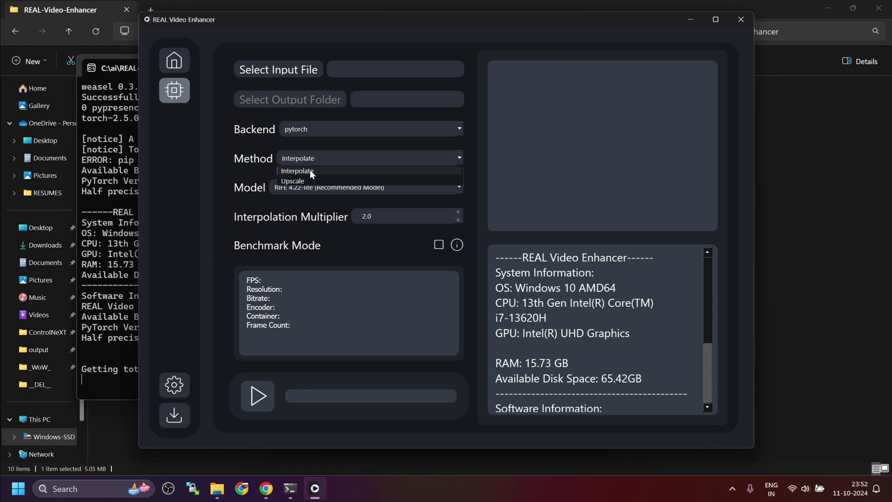
pyautogui.click(311, 170)
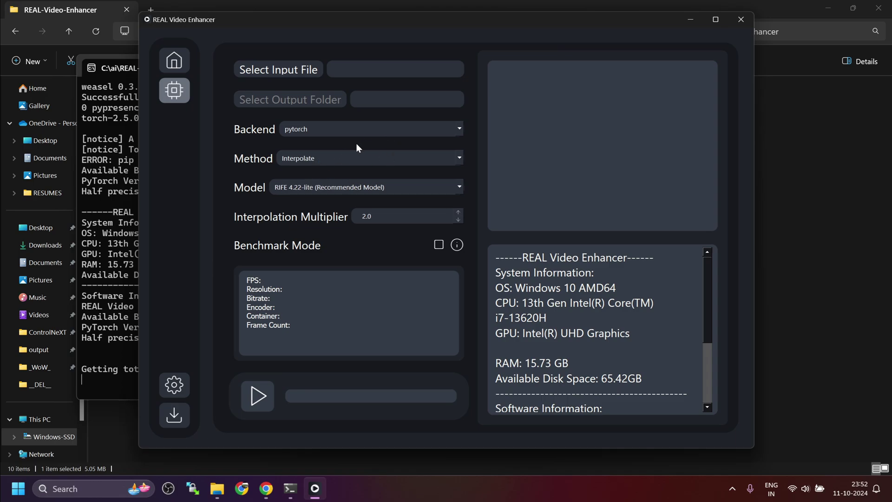
pyautogui.click(359, 189)
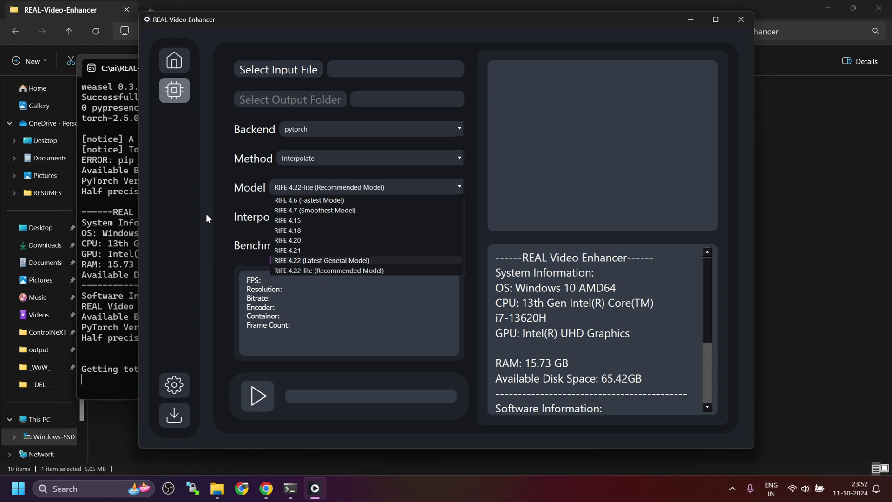
pyautogui.click(250, 223)
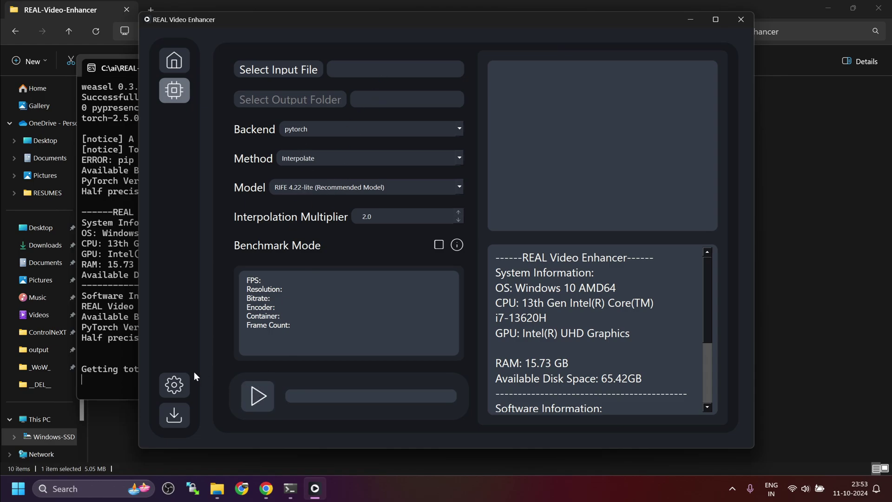
# Step: Open the render settings page and keep libx264 as the video encoder
pyautogui.click(172, 384)
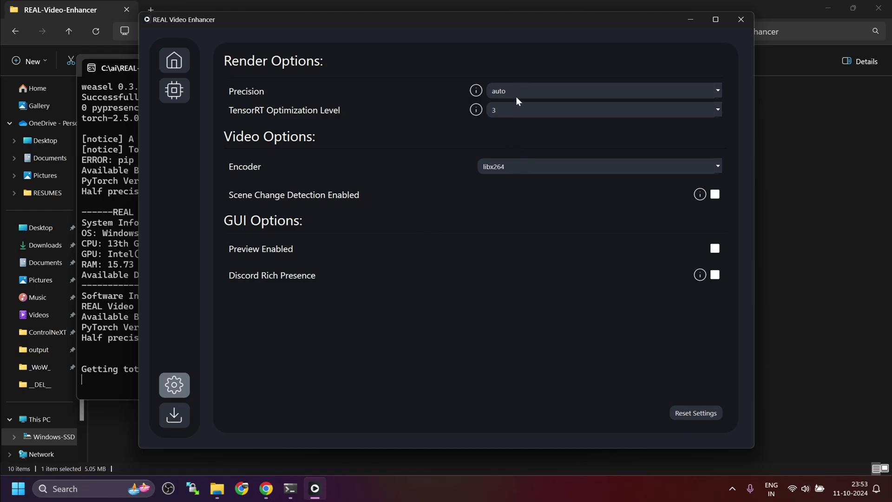
pyautogui.click(552, 170)
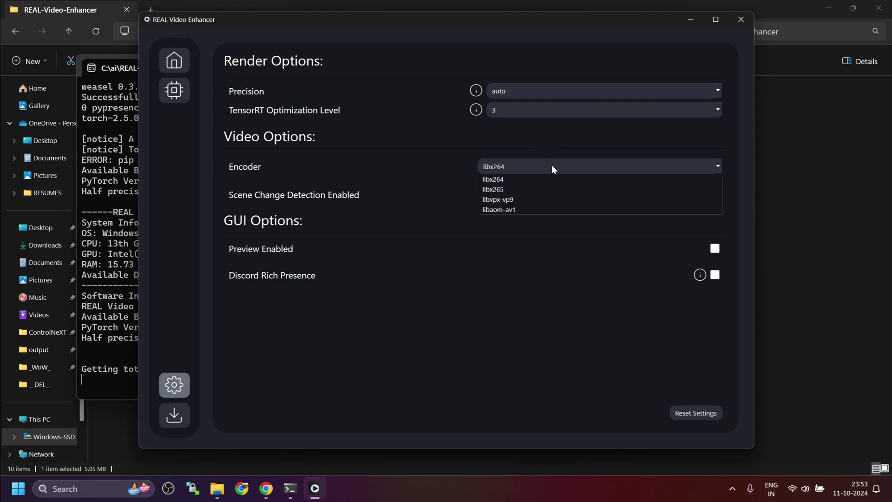
pyautogui.click(506, 181)
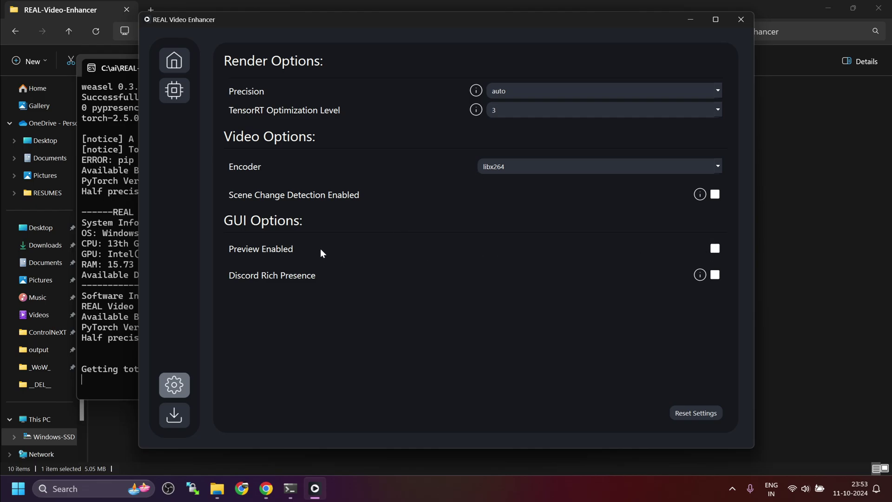
# Step: Return to the processing page and move the window aside to select the 01-1 clip
pyautogui.click(174, 418)
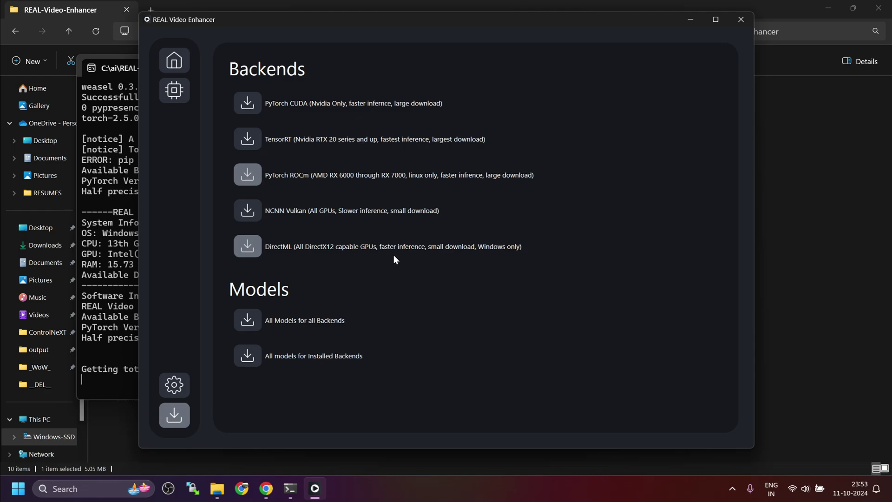
pyautogui.click(185, 90)
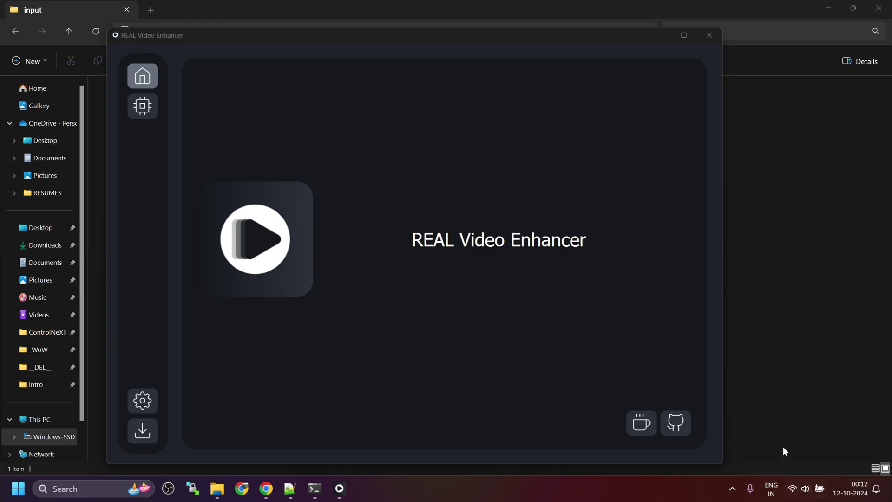
pyautogui.click(144, 108)
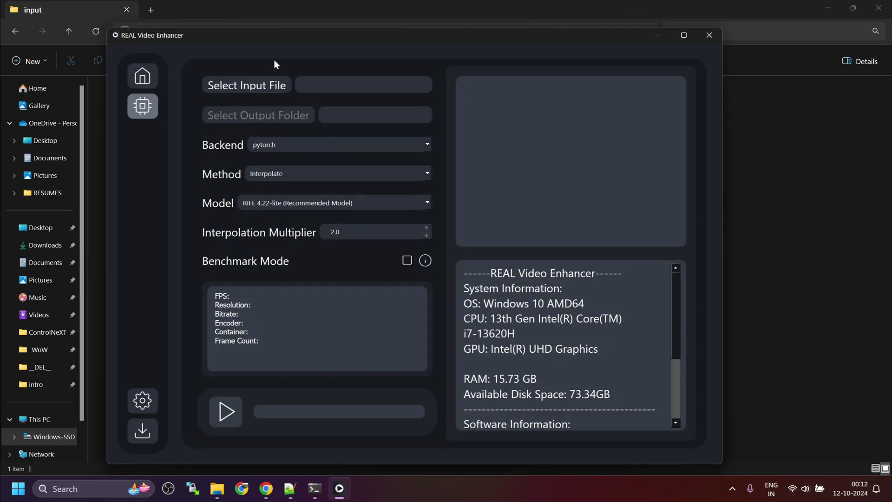
pyautogui.moveTo(247, 35); pyautogui.dragTo(307, 30)
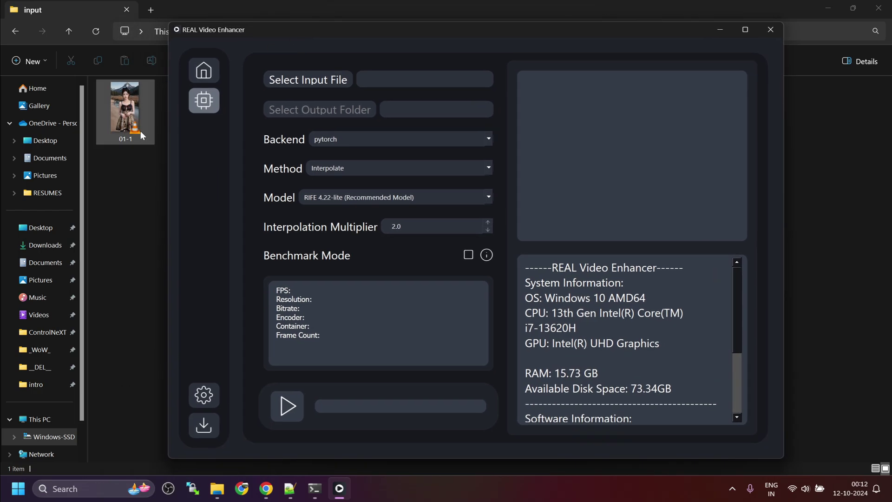
pyautogui.click(122, 105)
# Step: Check 01-1 in MediaInfo (15.000 FPS, 576×1024), close it, and reopen the clip's menu
pyautogui.rightClick(122, 101)
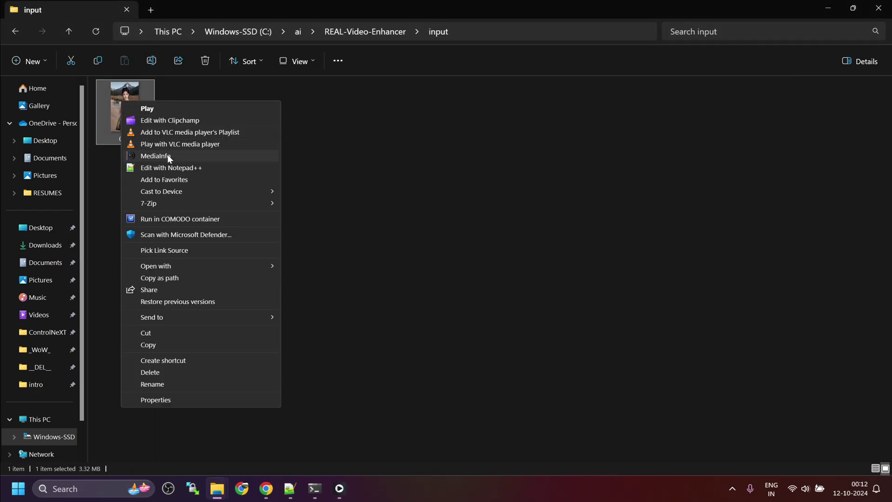
pyautogui.click(167, 155)
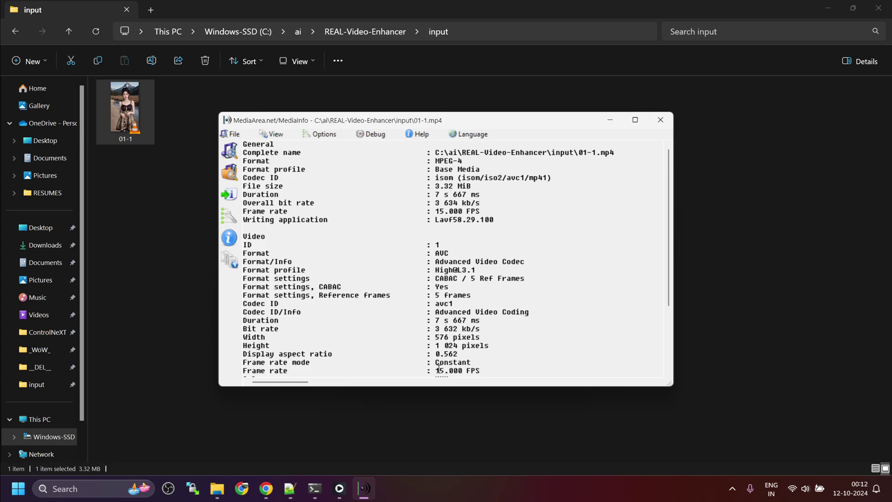
pyautogui.moveTo(439, 370); pyautogui.dragTo(480, 370)
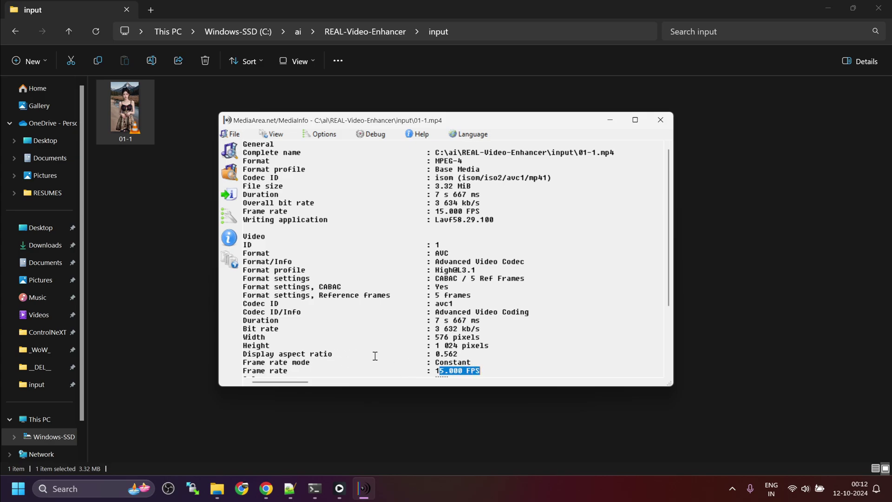
pyautogui.click(656, 126)
pyautogui.rightClick(127, 110)
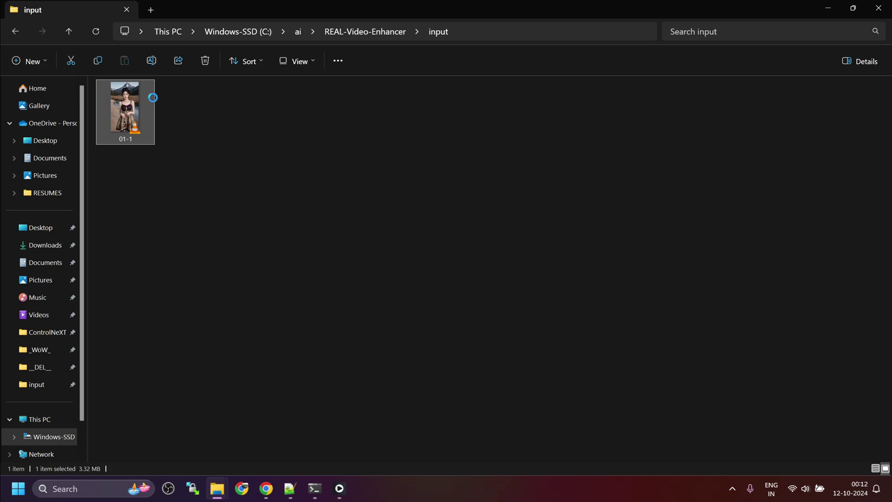
# Step: Copy the 01-1 clip's path and load 01-1.mp4 as the input video
pyautogui.click(219, 286)
pyautogui.hotkey('alt', 'Tab')
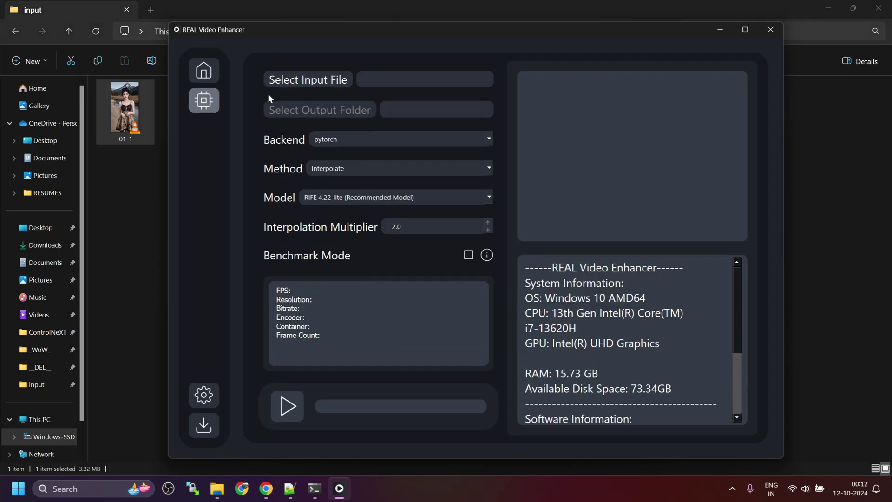
pyautogui.click(338, 80)
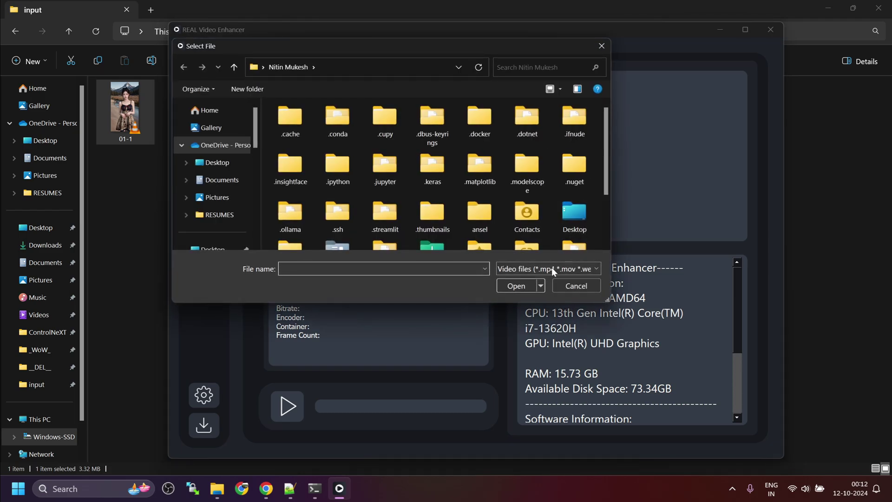
pyautogui.write('"C:\\ai\\REAL-Video-Enhancer\\input\\01-1.mp4"')
pyautogui.click(509, 288)
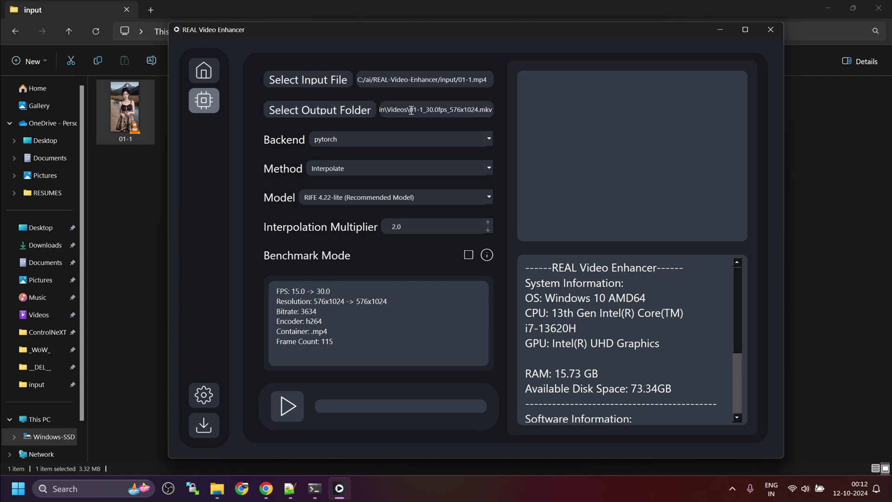
# Step: Try a '_60fps' output path, dismiss two path-not-found errors, then clear the destination field
pyautogui.click(313, 108)
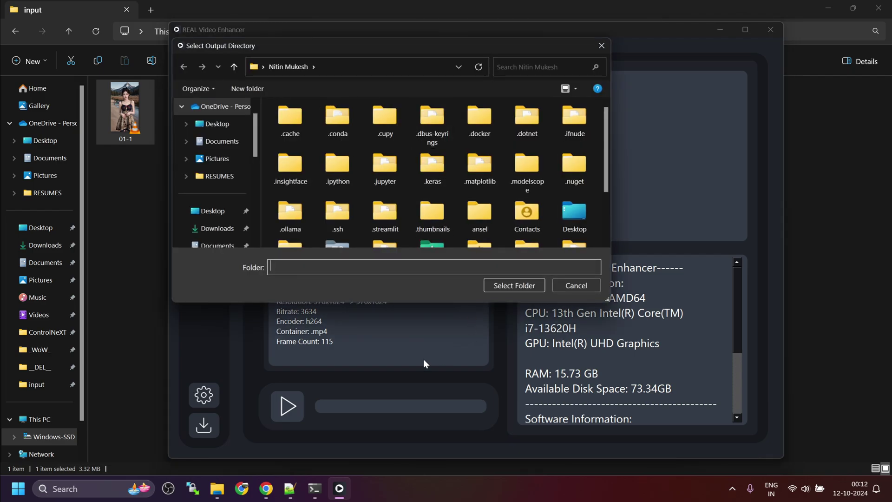
pyautogui.write('"C:\\ai\\REAL-Video-Enhancer\\input\\01-1.mp4"')
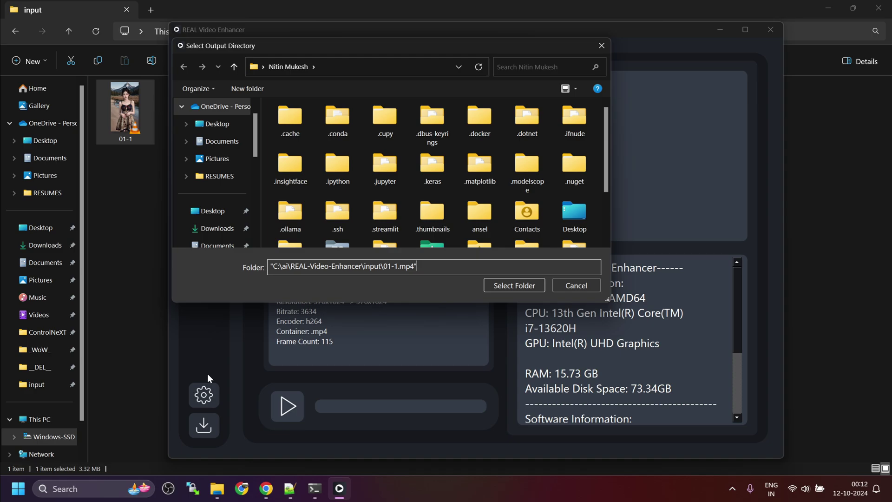
pyautogui.press('Left')
pyautogui.press('Left')
pyautogui.press('Left')
pyautogui.press('Left')
pyautogui.press('Left')
pyautogui.write('_60fps')
pyautogui.click(529, 288)
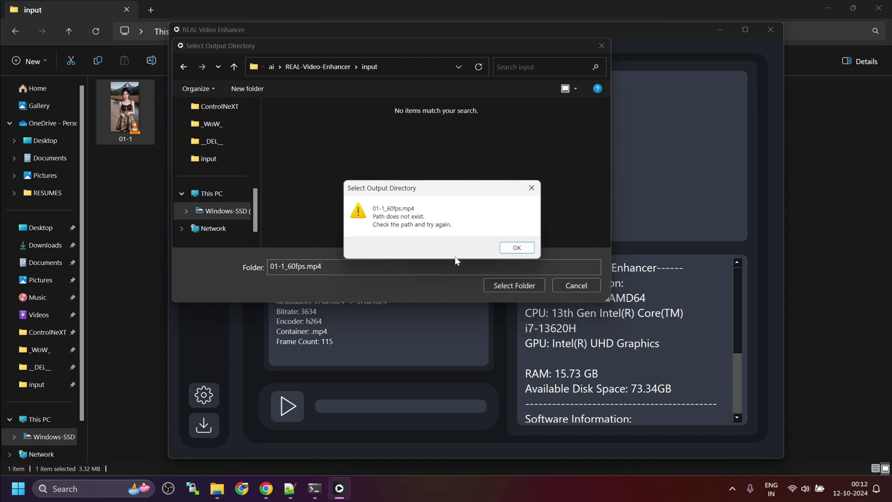
pyautogui.click(526, 248)
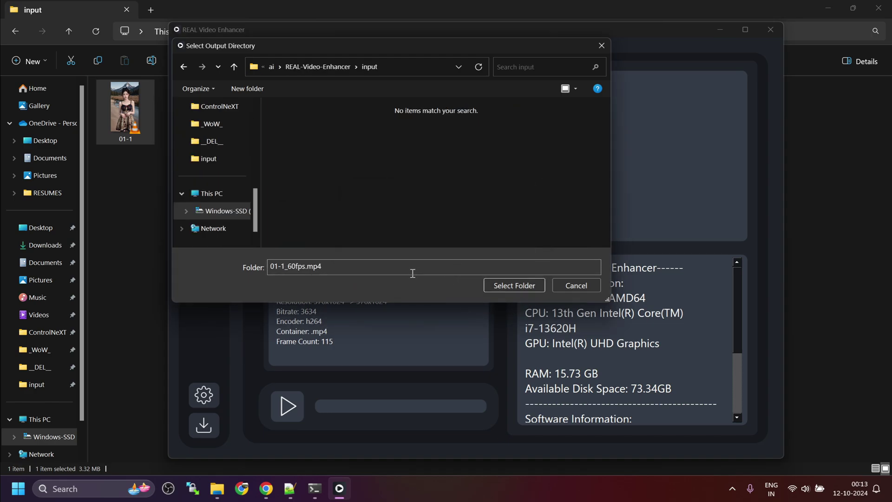
pyautogui.click(514, 284)
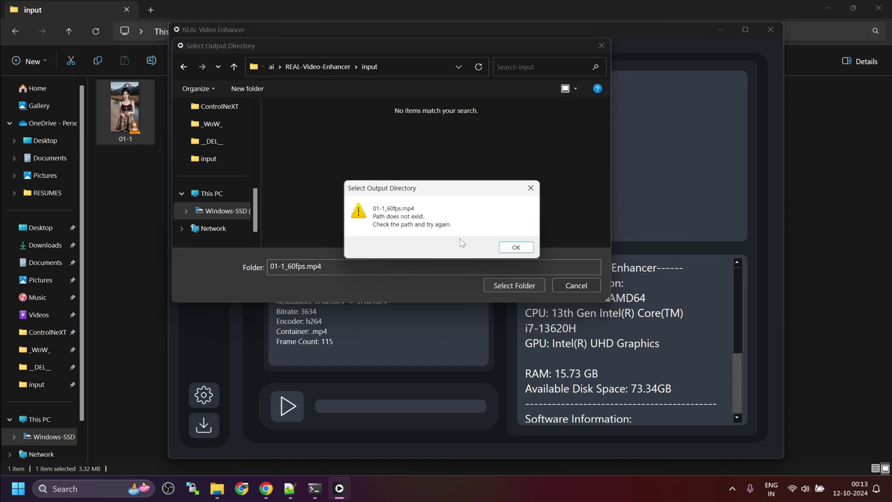
pyautogui.click(515, 248)
pyautogui.moveTo(365, 267); pyautogui.dragTo(227, 276)
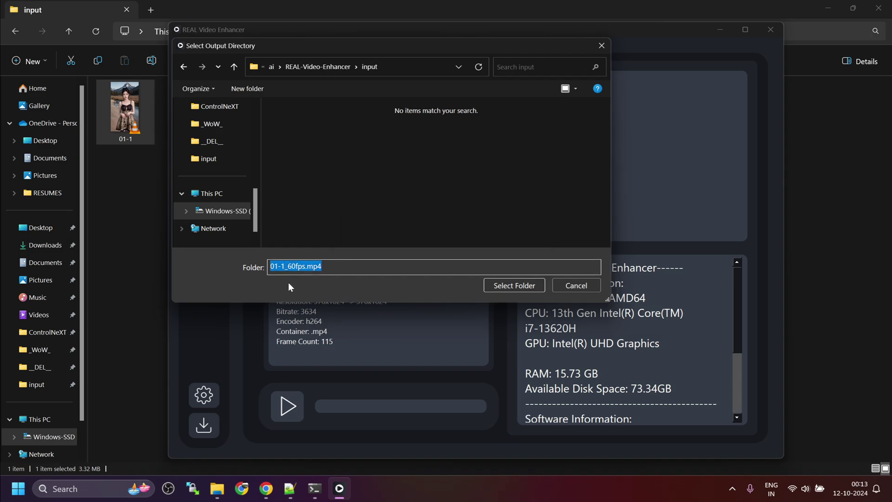
pyautogui.press('BackSpace')
# Step: Use the input folder as output and change the output file extension from mkv to mp4
pyautogui.click(489, 285)
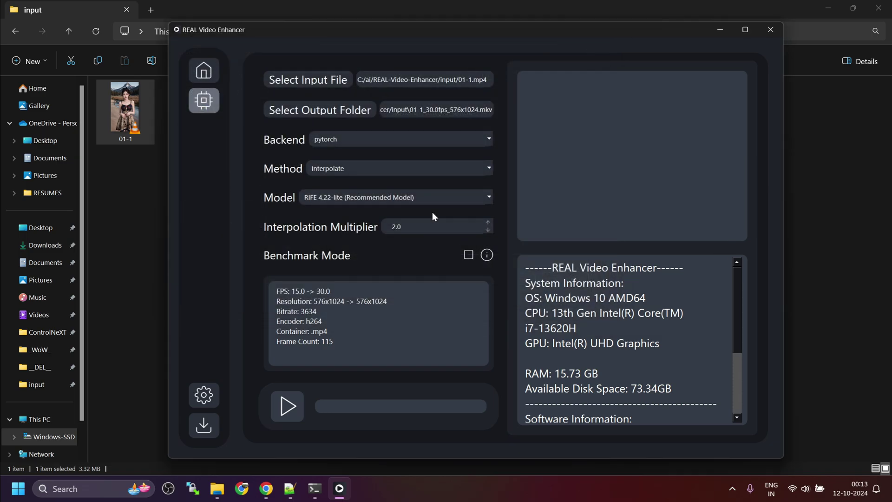
pyautogui.click(454, 111)
pyautogui.click(490, 110)
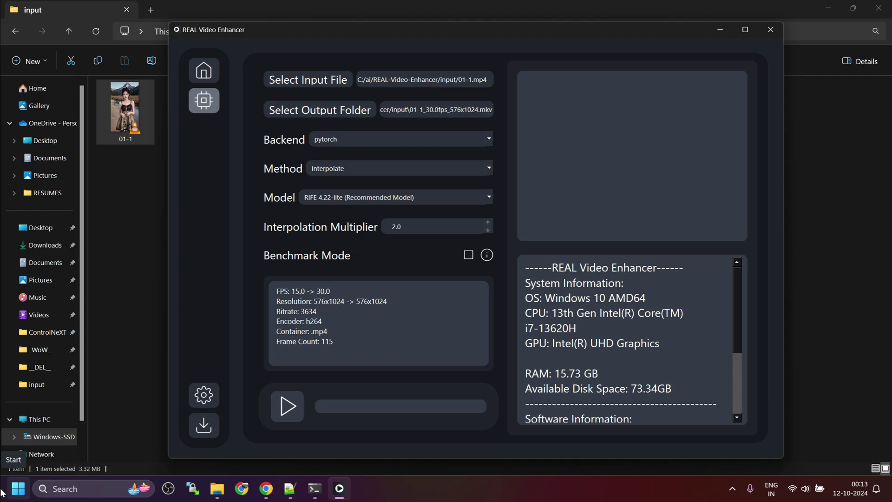
pyautogui.press('BackSpace')
pyautogui.press('BackSpace')
pyautogui.press('BackSpace')
pyautogui.write('mp4')
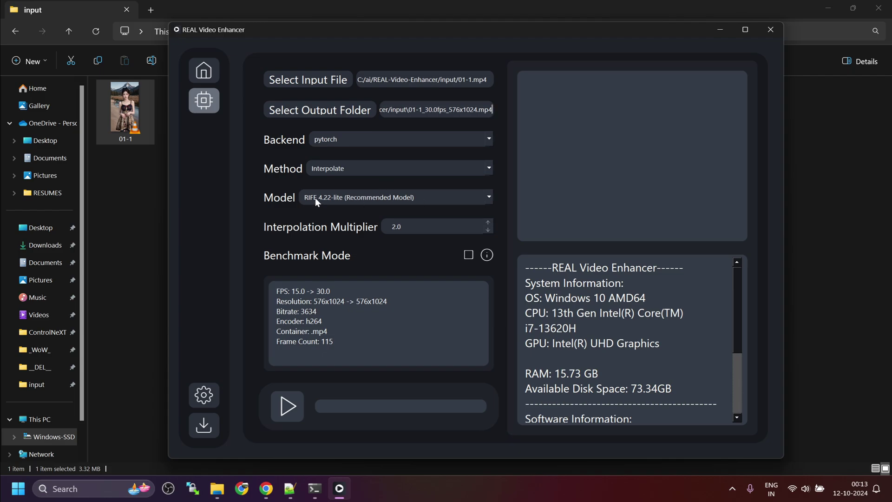
# Step: Set the interpolation multiplier to 4 and start rendering the clip at 60 fps
pyautogui.click(401, 223)
pyautogui.press('BackSpace')
pyautogui.write('4')
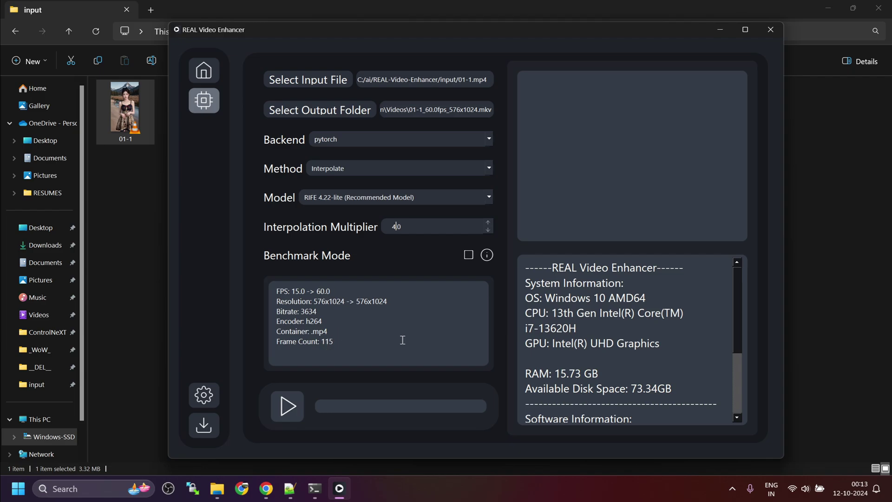
pyautogui.click(287, 411)
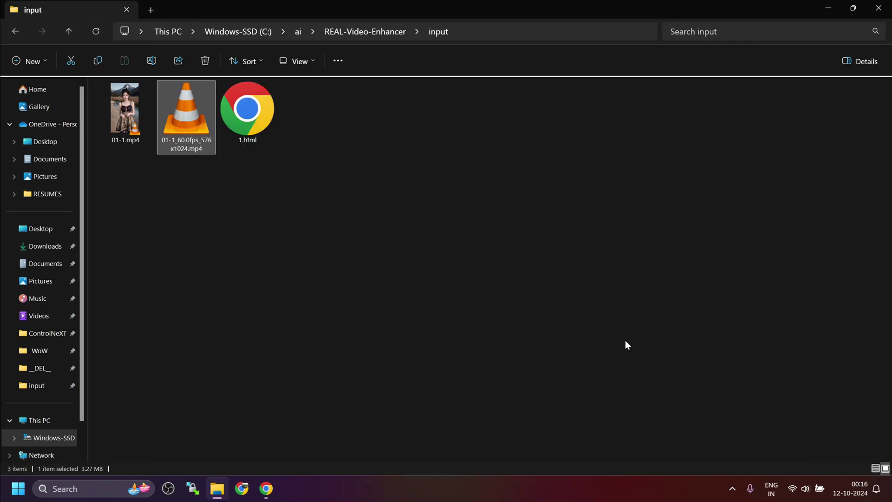
pyautogui.rightClick(190, 107)
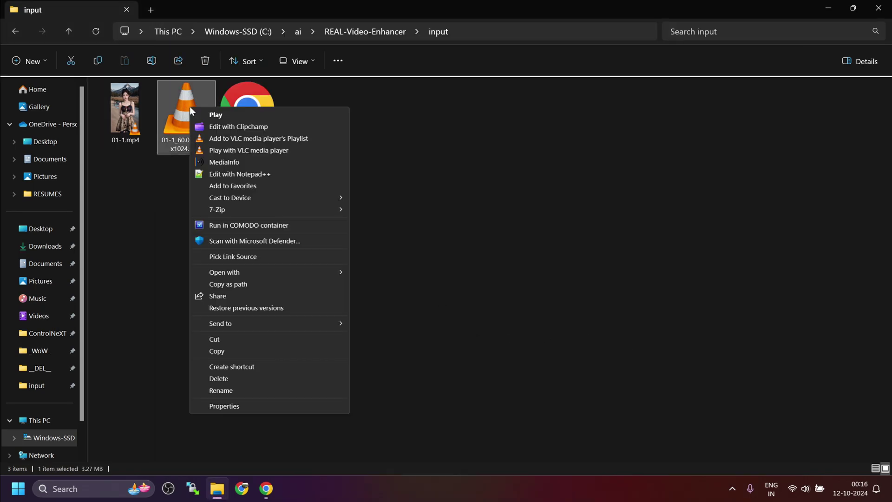
pyautogui.click(232, 163)
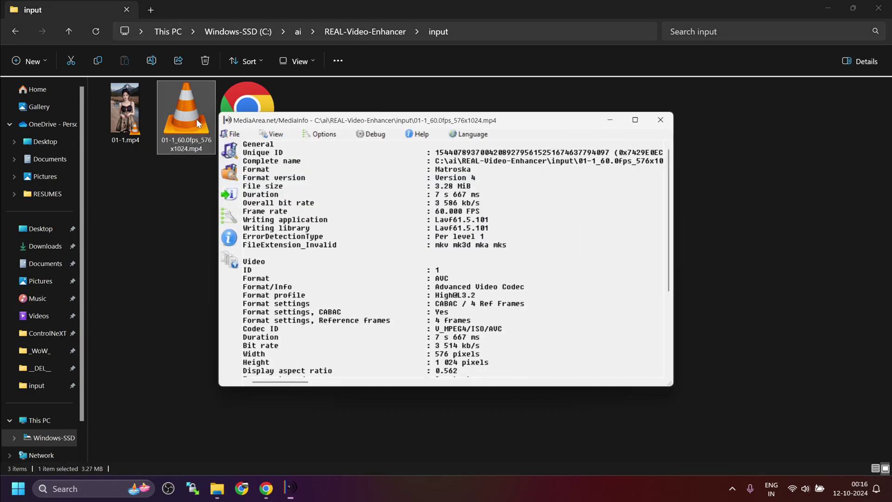
pyautogui.scroll(-1, 533, 217)
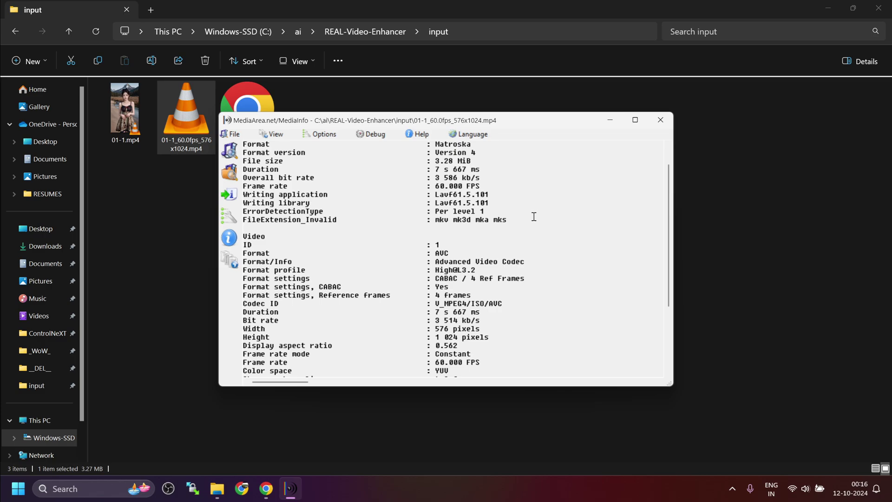
pyautogui.scroll(-1, 534, 216)
pyautogui.doubleClick(459, 337)
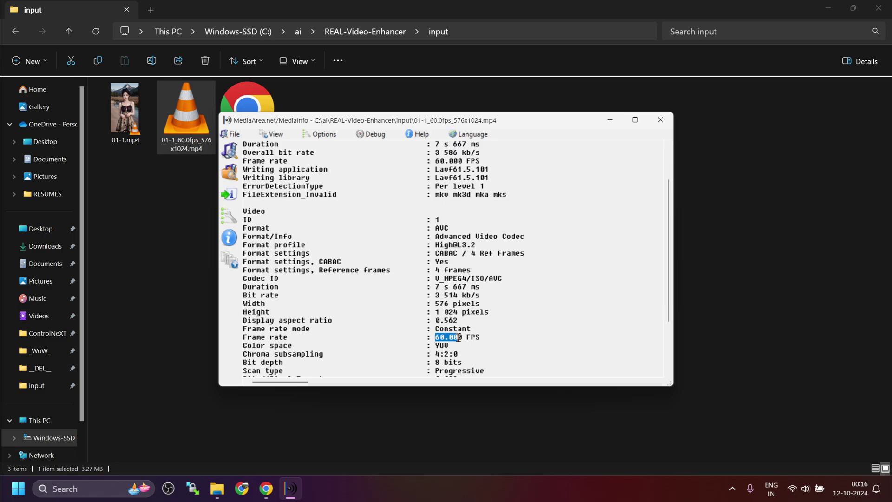
pyautogui.moveTo(459, 338); pyautogui.dragTo(473, 337)
pyautogui.click(485, 338)
pyautogui.click(668, 121)
# Step: Open 1.html from the input folder in Chrome full screen and play both 0:07 videos together
pyautogui.click(251, 124)
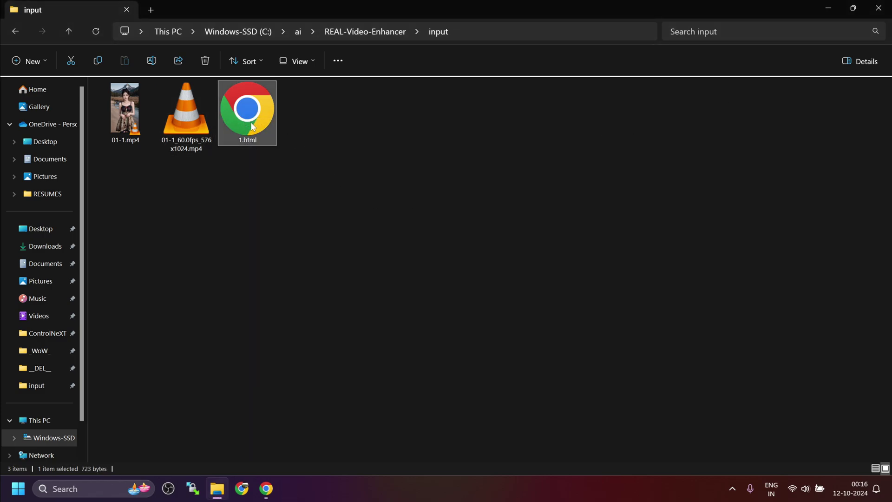
pyautogui.doubleClick(251, 125)
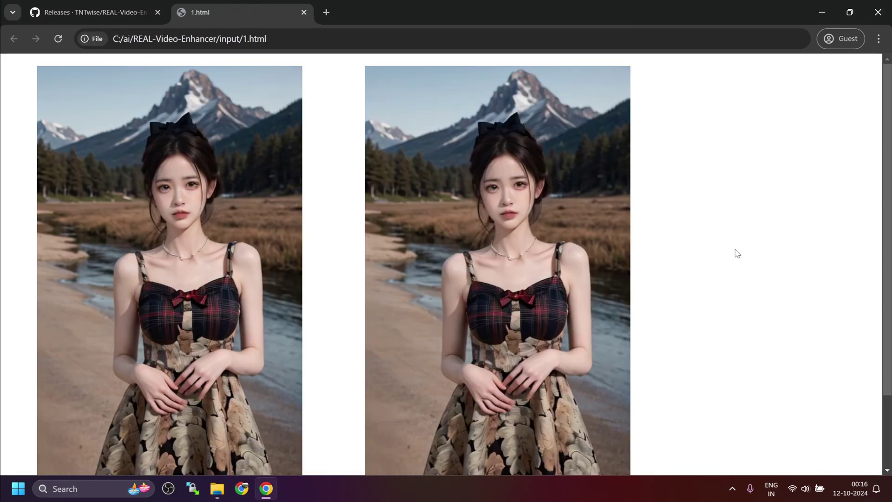
pyautogui.press('F11')
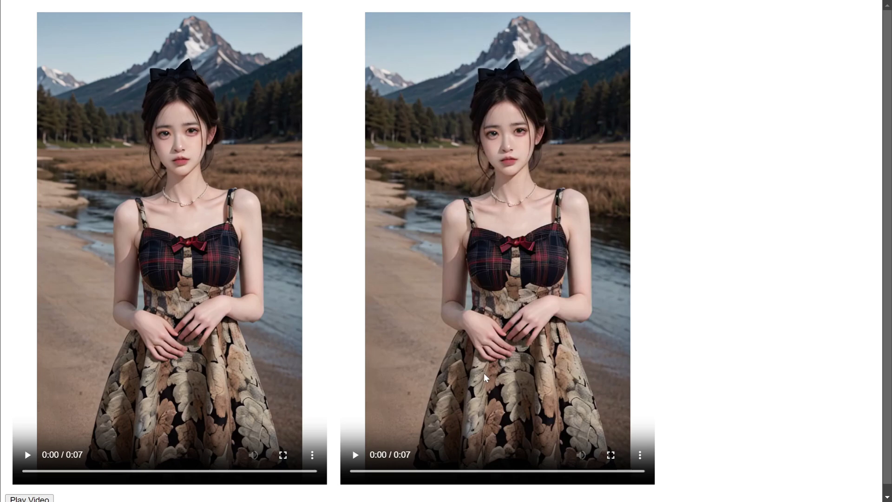
pyautogui.click(38, 498)
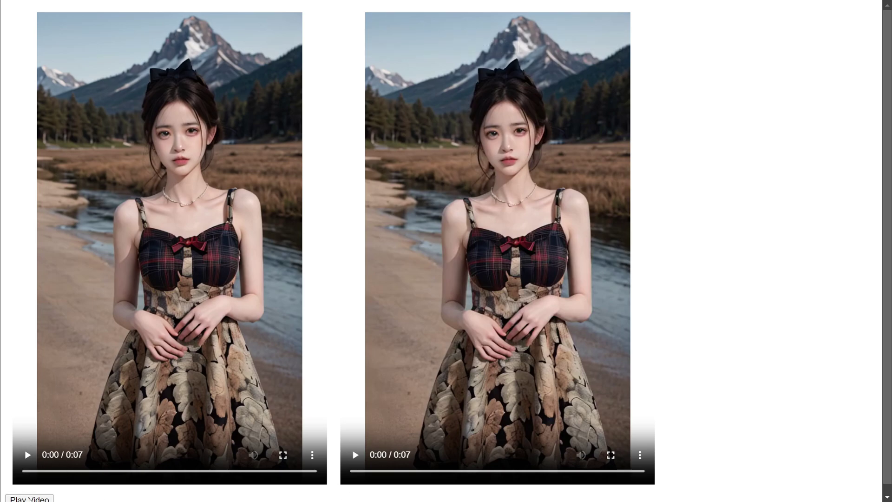